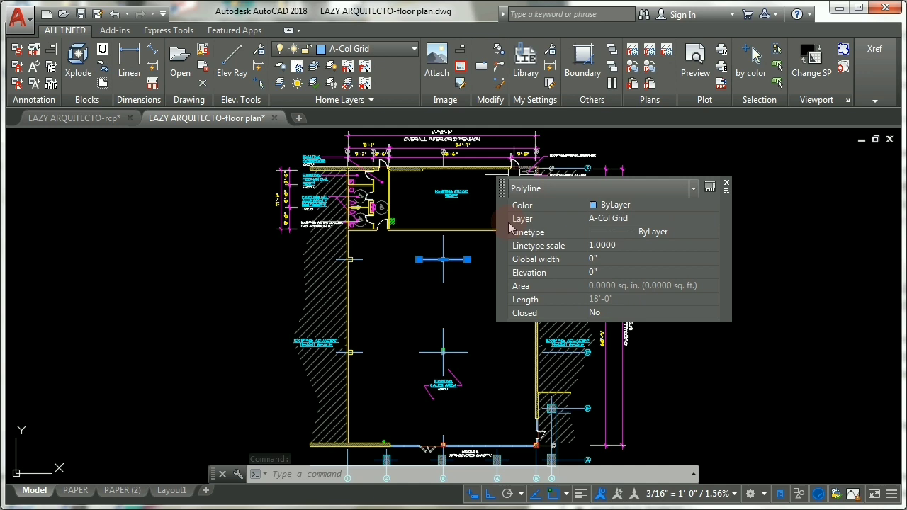
Step: Move the Quick Properties readout and inspect the wall lines and both hatched wall areas
{"action": "mouse_move", "coordinate": [502, 206]}
{"action": "left_mouse_down"}
{"action": "mouse_move", "coordinate": [386, 251]}
{"action": "mouse_move", "coordinate": [401, 284]}
{"action": "left_mouse_up"}
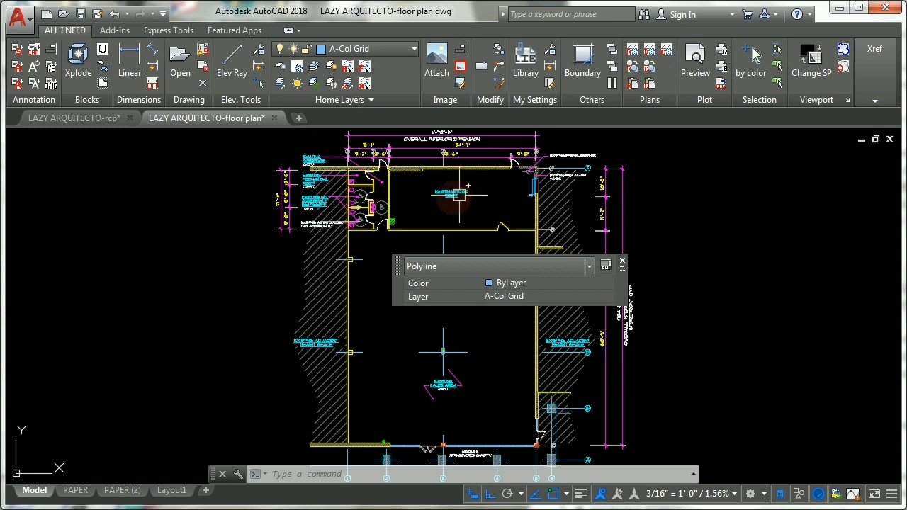
{"action": "key", "text": "Escape"}
{"action": "key", "text": "Escape"}
{"action": "key", "text": "Escape"}
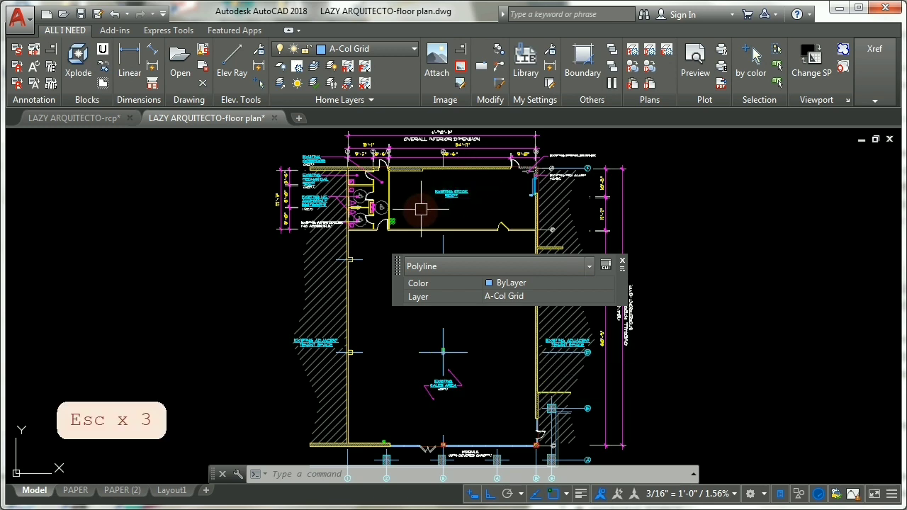
{"action": "left_click", "coordinate": [421, 209]}
{"action": "left_click", "coordinate": [411, 241]}
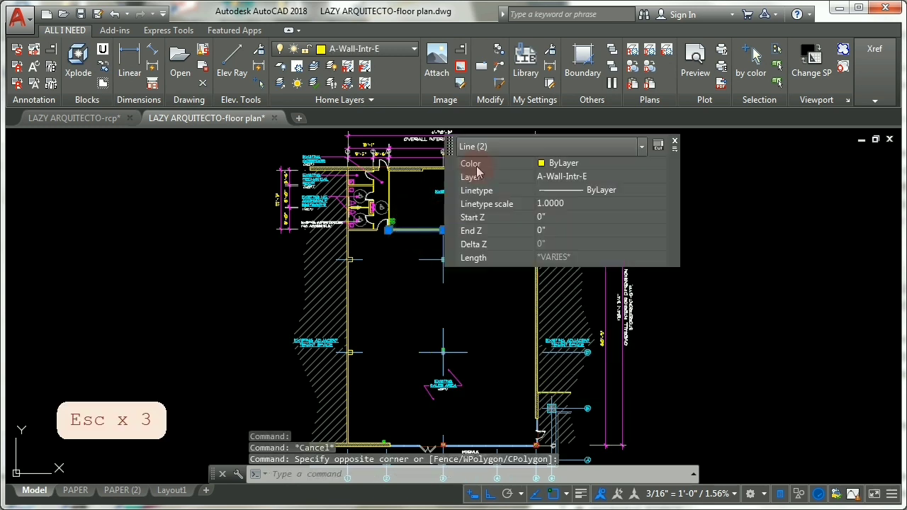
{"action": "key", "text": "Escape"}
{"action": "left_click", "coordinate": [323, 268]}
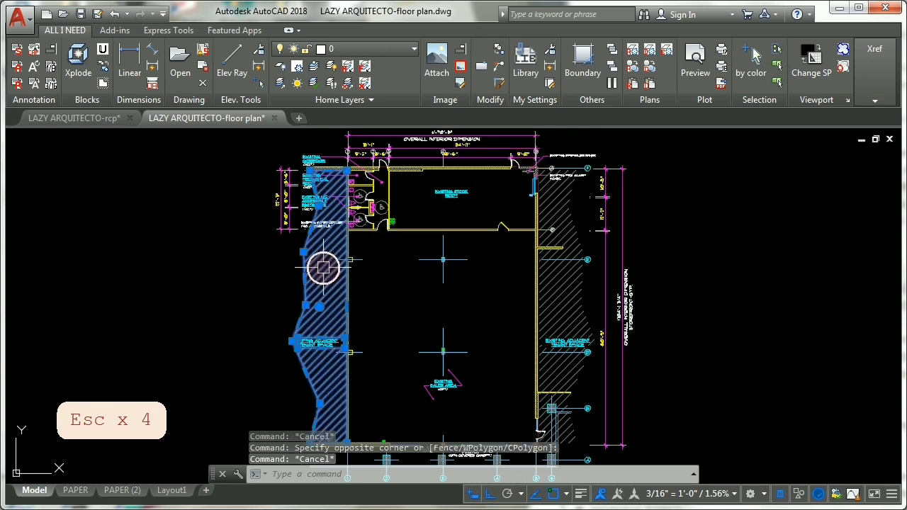
{"action": "key", "text": "Escape"}
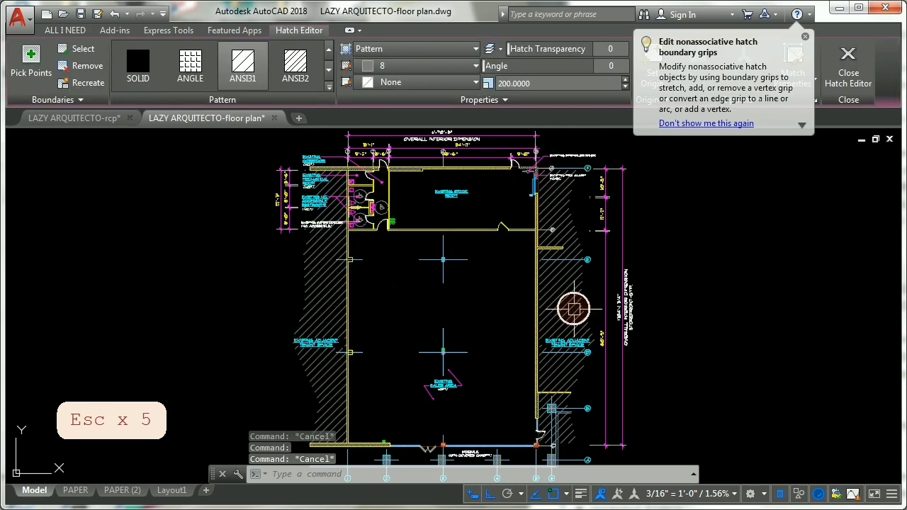
{"action": "left_click", "coordinate": [574, 310]}
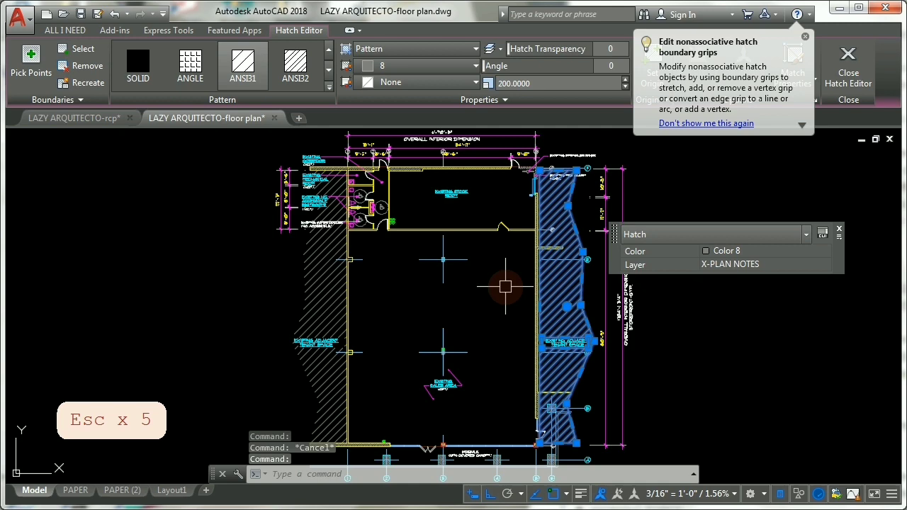
{"action": "key", "text": "Escape"}
Step: Inspect the Quick Properties of a single wall line and the grid-line polyline
{"action": "left_click", "coordinate": [390, 196]}
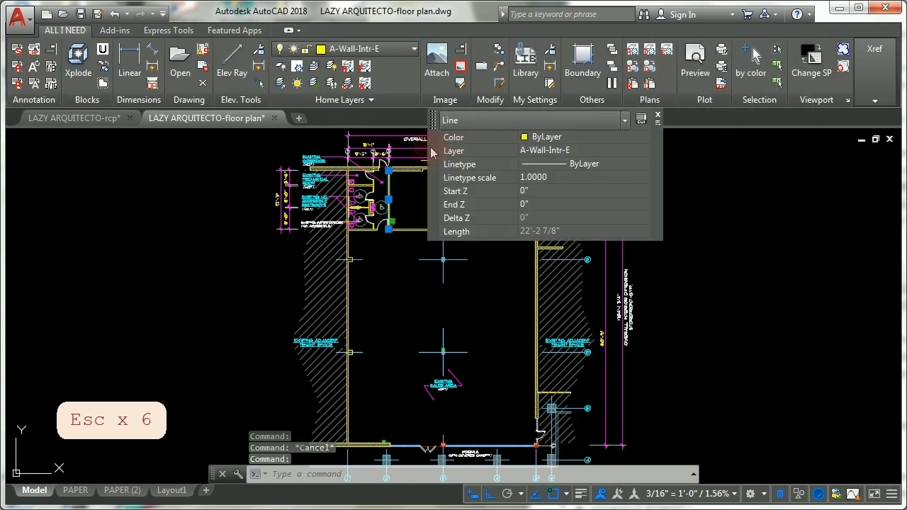
{"action": "mouse_move", "coordinate": [345, 262]}
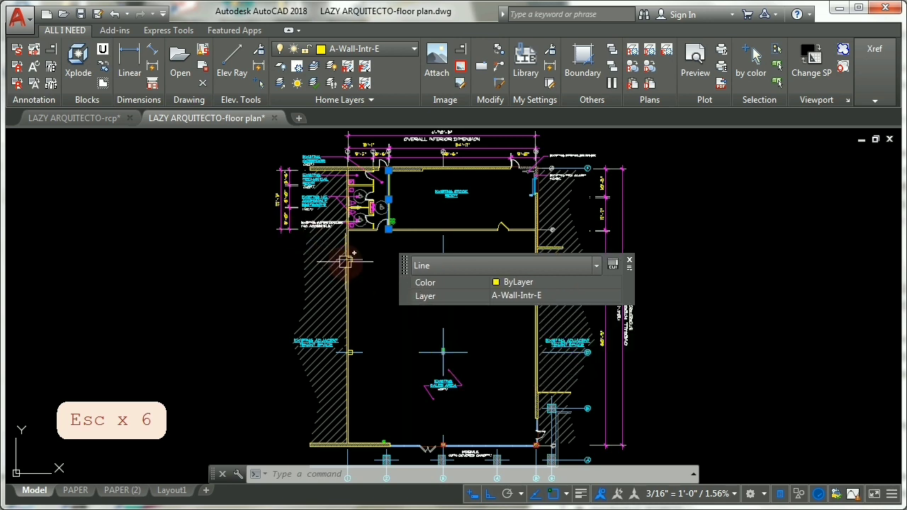
{"action": "key", "text": "Escape"}
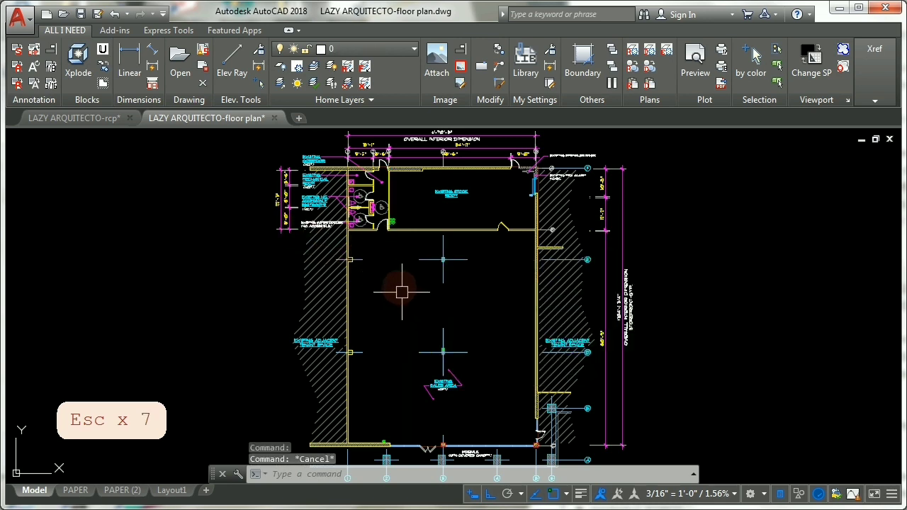
{"action": "key", "text": "Escape"}
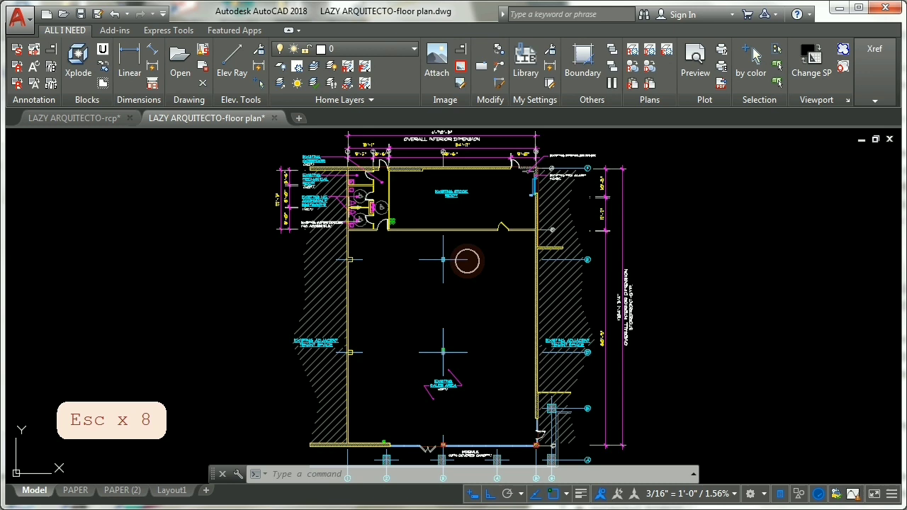
{"action": "left_click", "coordinate": [467, 260]}
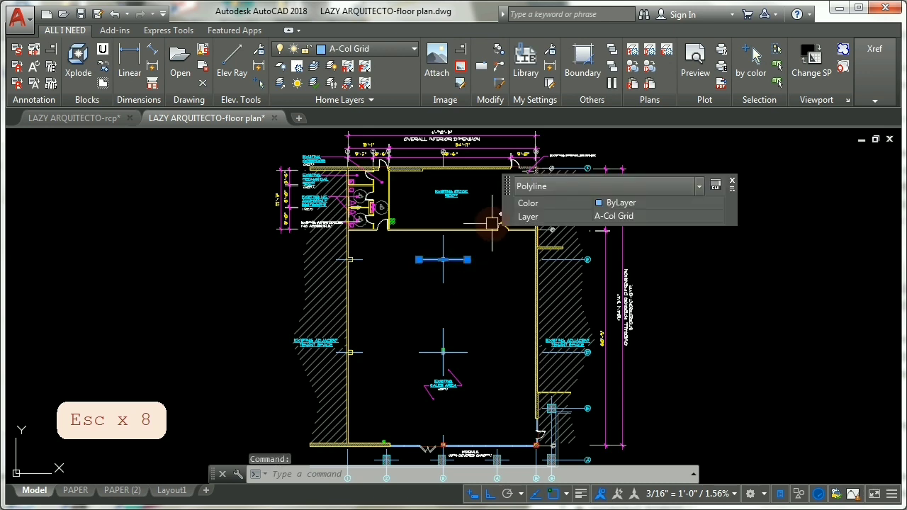
{"action": "mouse_move", "coordinate": [508, 218]}
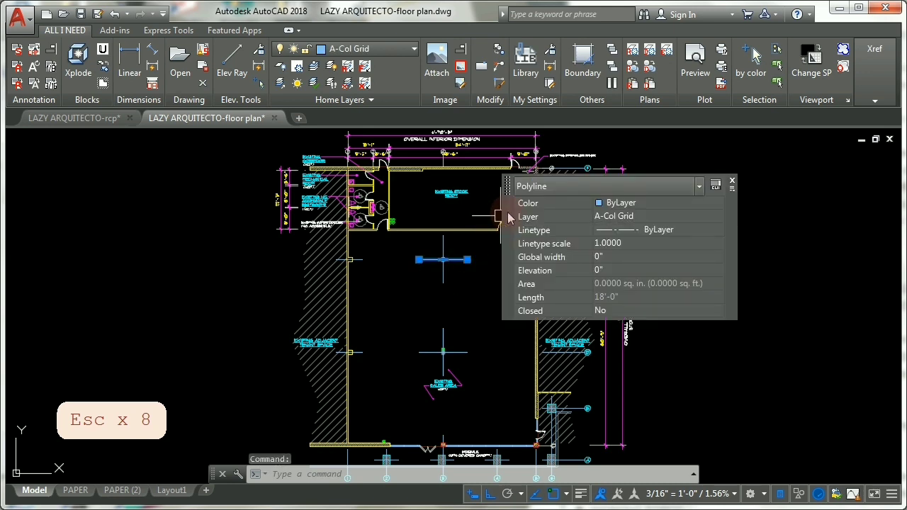
{"action": "key", "text": "Escape"}
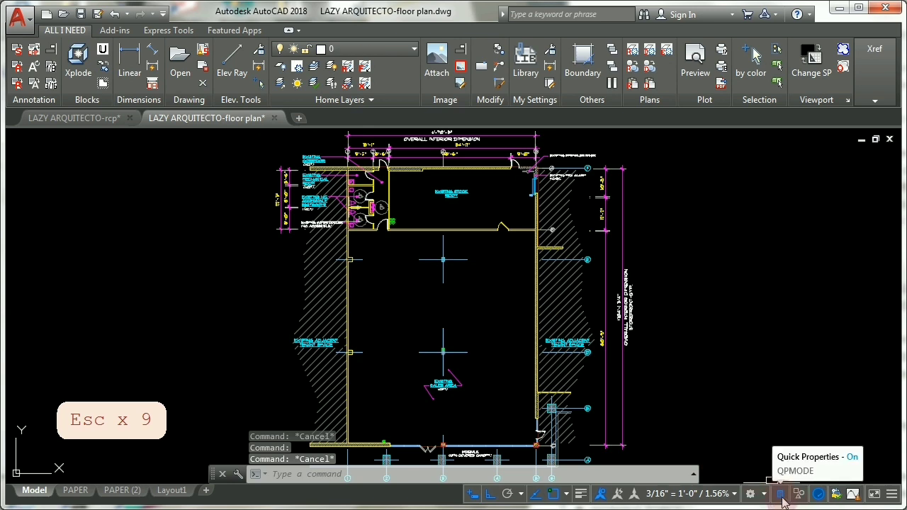
Step: In Drafting Settings, set the Quick Properties palette location to Static and confirm
{"action": "right_click", "coordinate": [783, 498]}
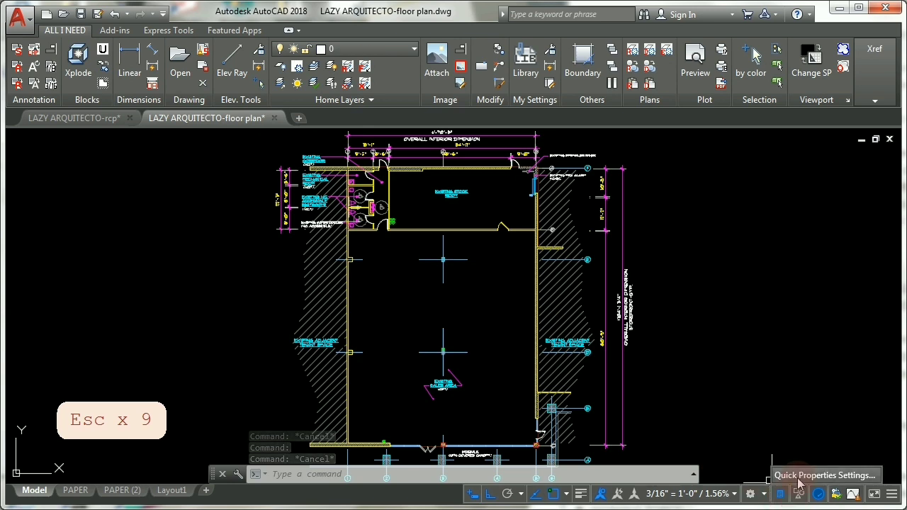
{"action": "left_click", "coordinate": [799, 479]}
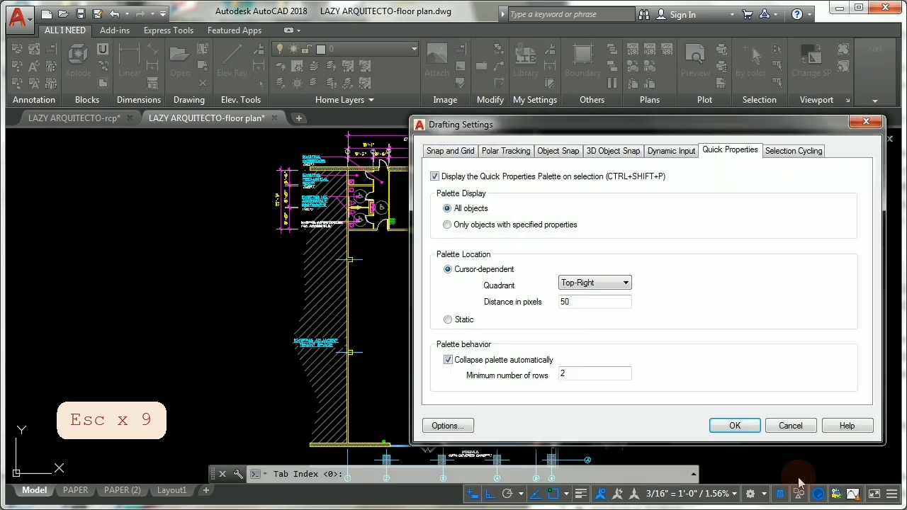
{"action": "key", "text": "Escape"}
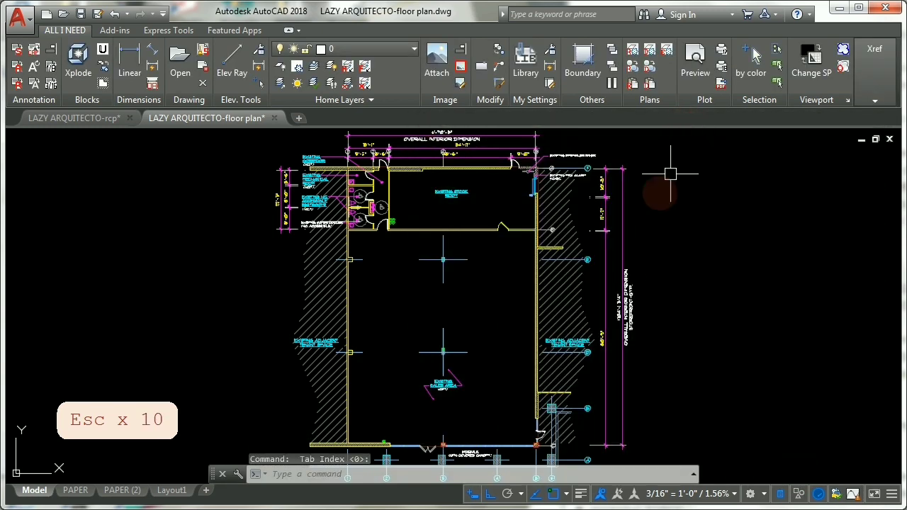
{"action": "left_click", "coordinate": [567, 495]}
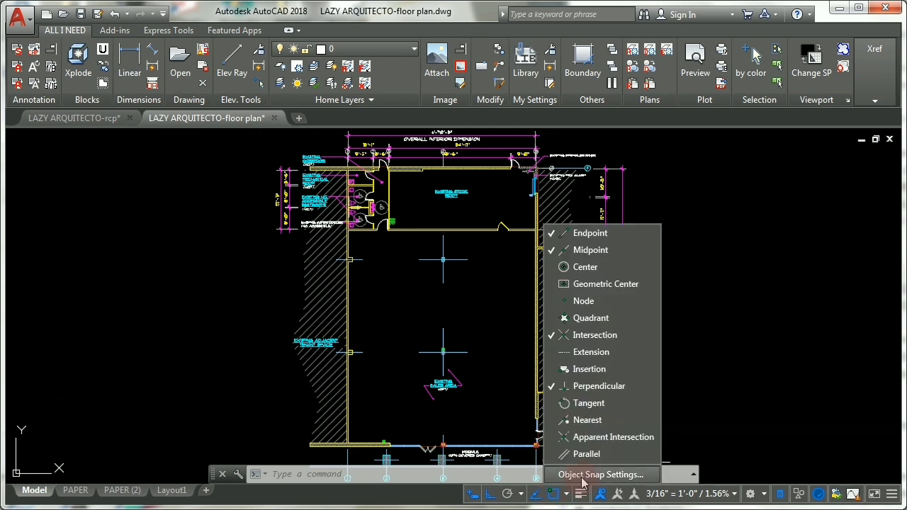
{"action": "left_click", "coordinate": [583, 475]}
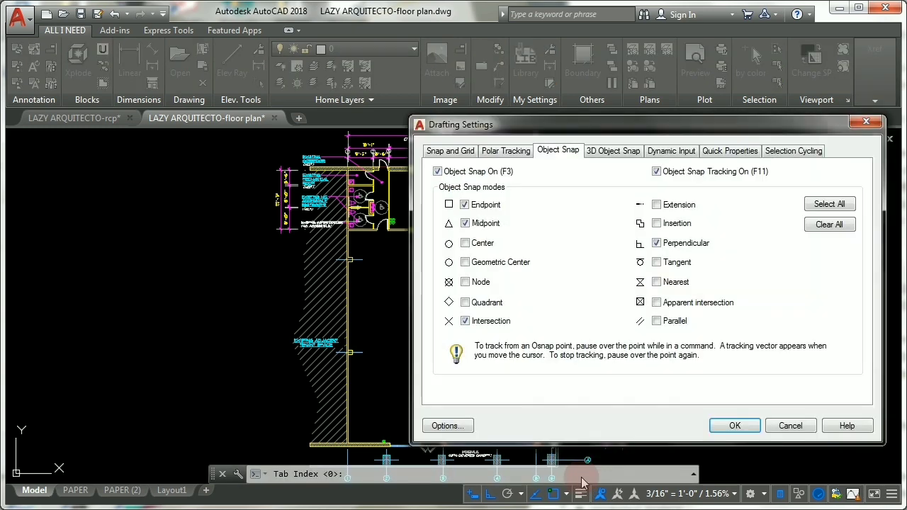
{"action": "left_click_drag", "start_coordinate": [765, 132], "coordinate": [595, 147]}
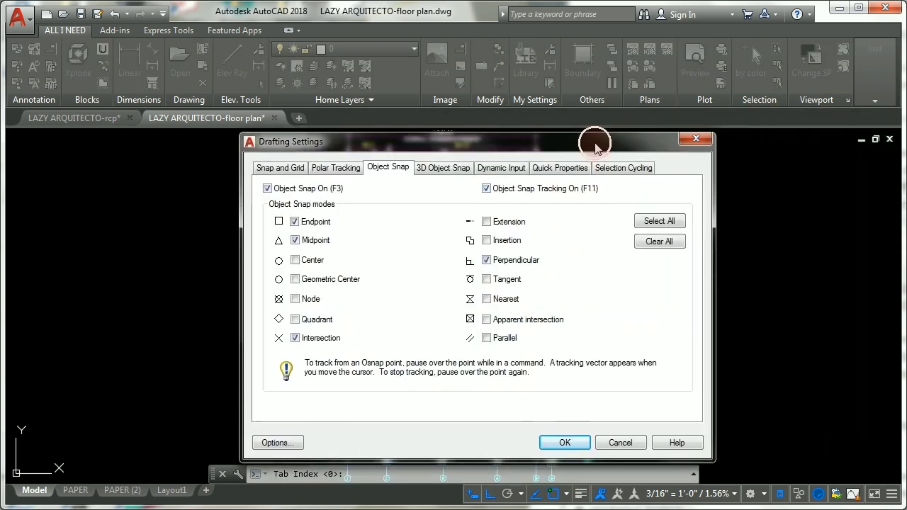
{"action": "left_click", "coordinate": [576, 176]}
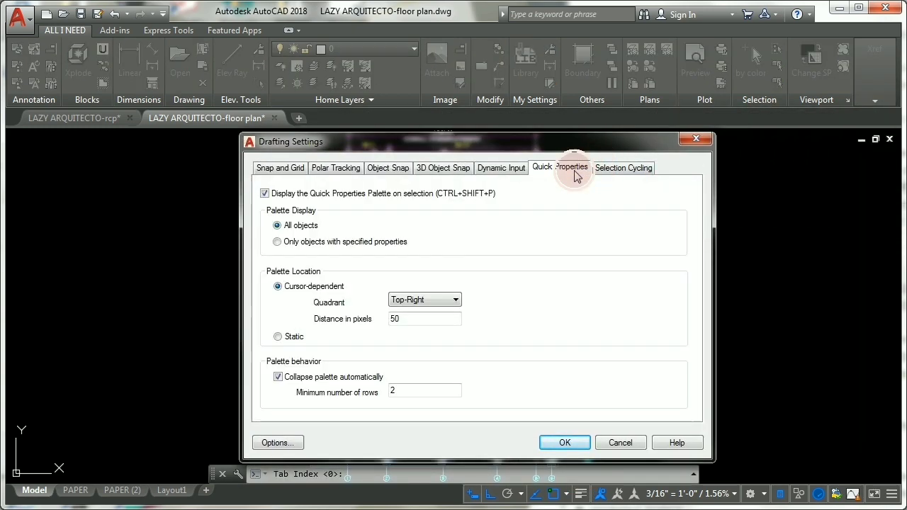
{"action": "left_click_drag", "start_coordinate": [589, 148], "coordinate": [574, 144]}
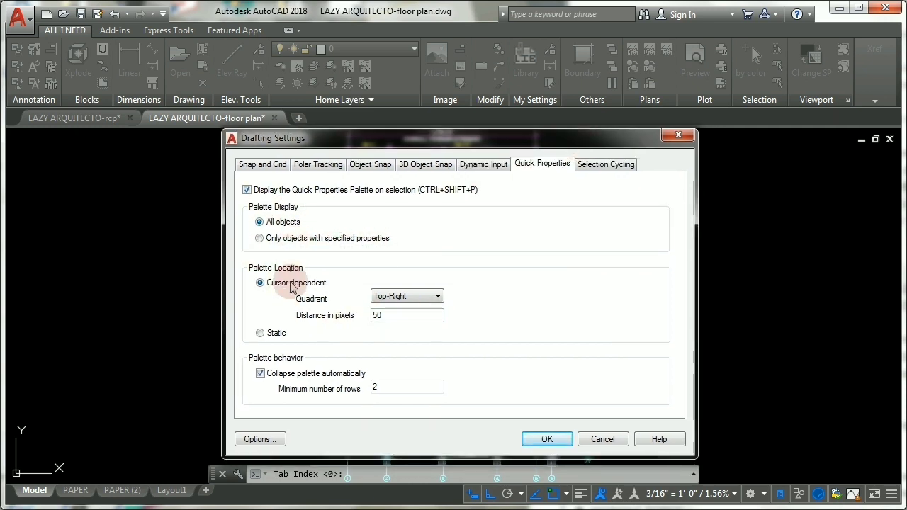
{"action": "left_click", "coordinate": [260, 334]}
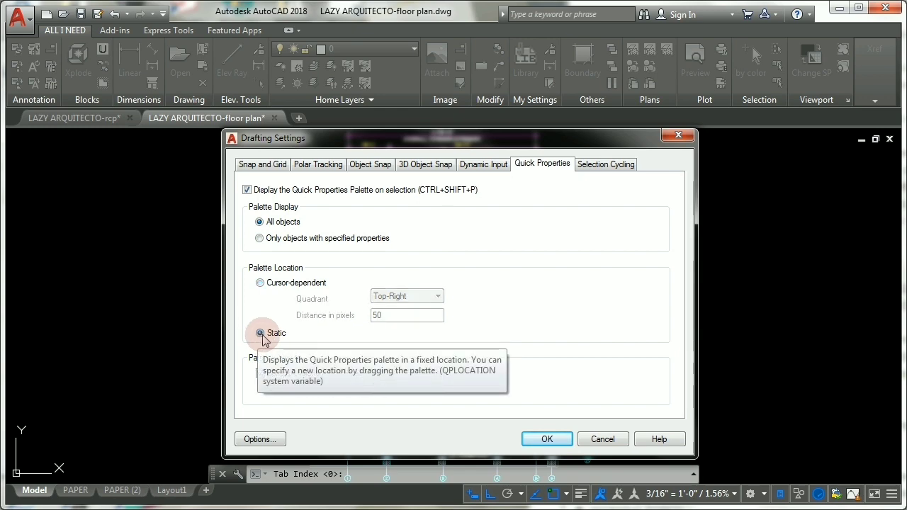
{"action": "left_click", "coordinate": [546, 440]}
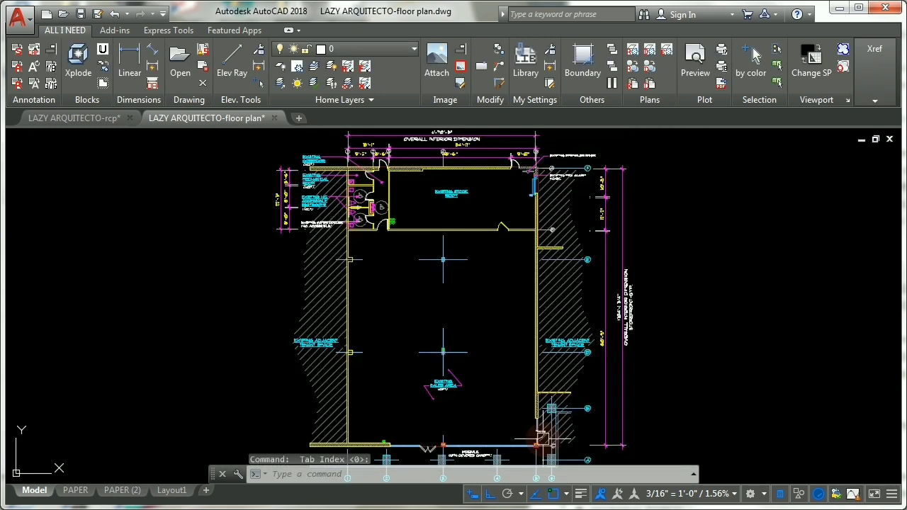
Step: Park the palette at lower right, then check it on a hatch, the top dimension and the grid polyline
{"action": "left_click", "coordinate": [320, 266]}
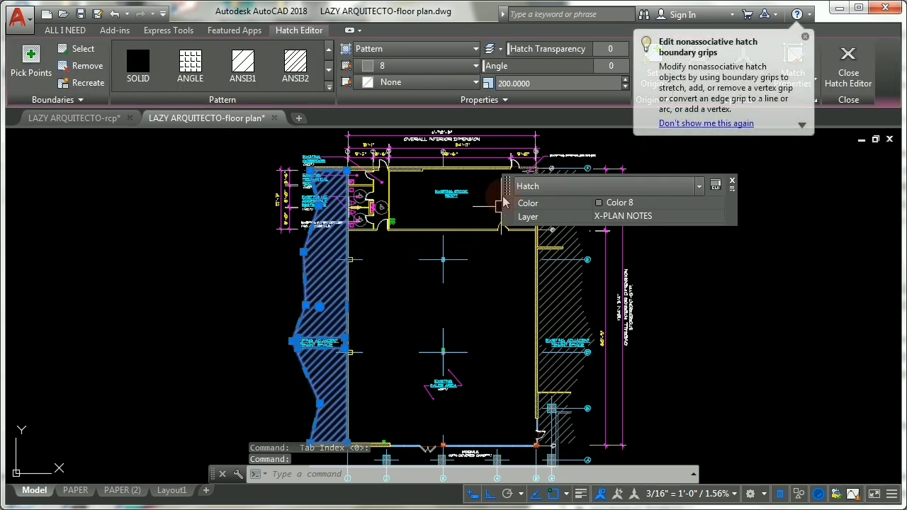
{"action": "mouse_move", "coordinate": [505, 192]}
{"action": "left_mouse_down"}
{"action": "mouse_move", "coordinate": [390, 265]}
{"action": "mouse_move", "coordinate": [480, 340]}
{"action": "mouse_move", "coordinate": [378, 304]}
{"action": "mouse_move", "coordinate": [548, 383]}
{"action": "mouse_move", "coordinate": [654, 370]}
{"action": "mouse_move", "coordinate": [650, 385]}
{"action": "mouse_move", "coordinate": [671, 413]}
{"action": "left_mouse_up"}
{"action": "key", "text": "Escape"}
{"action": "key", "text": "Escape"}
{"action": "key", "text": "Escape"}
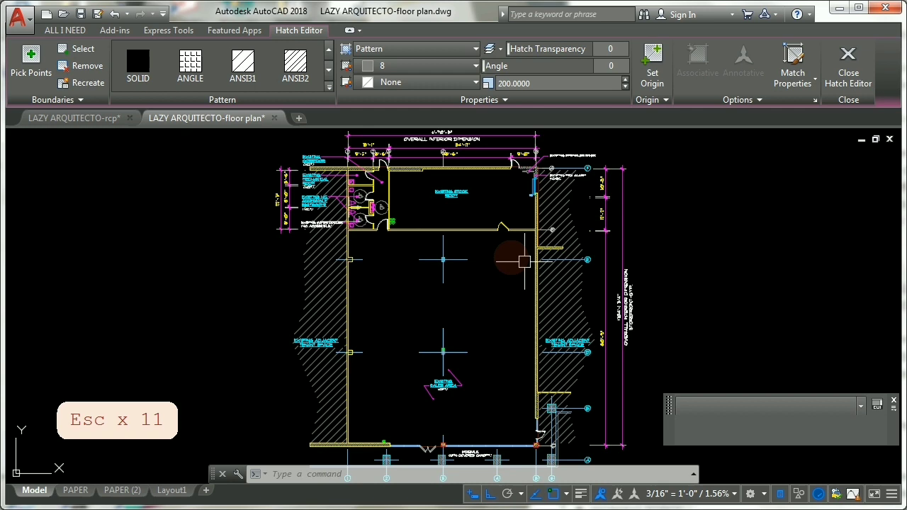
{"action": "left_click", "coordinate": [480, 150]}
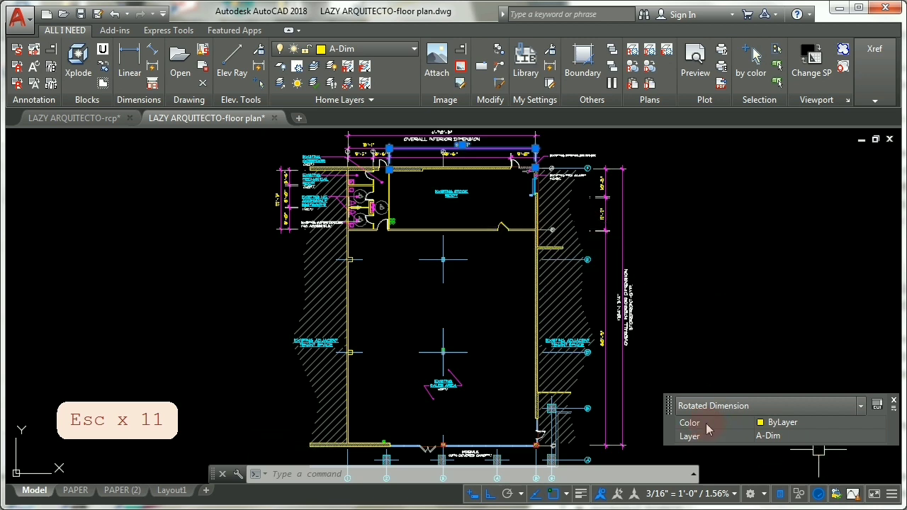
{"action": "key", "text": "Escape"}
{"action": "key", "text": "Escape"}
{"action": "key", "text": "Escape"}
{"action": "key", "text": "Escape"}
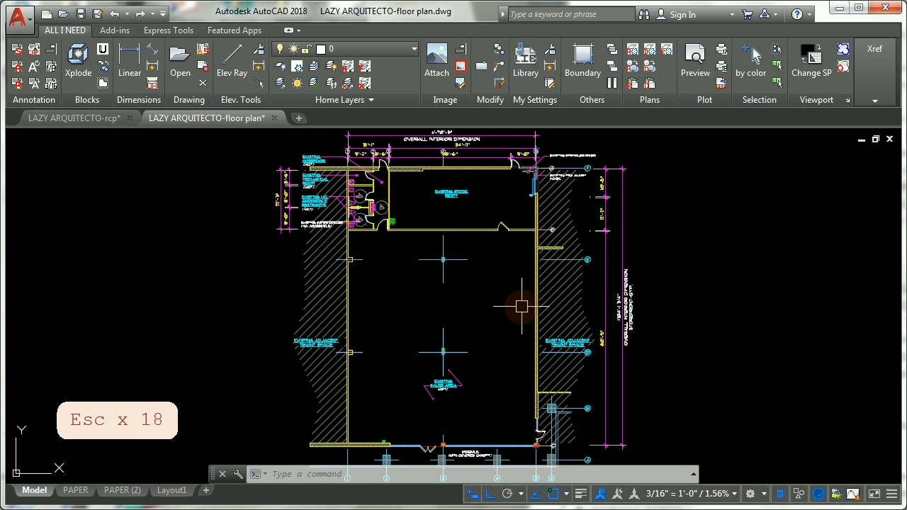
{"action": "left_click", "coordinate": [464, 260]}
{"action": "mouse_move", "coordinate": [709, 422]}
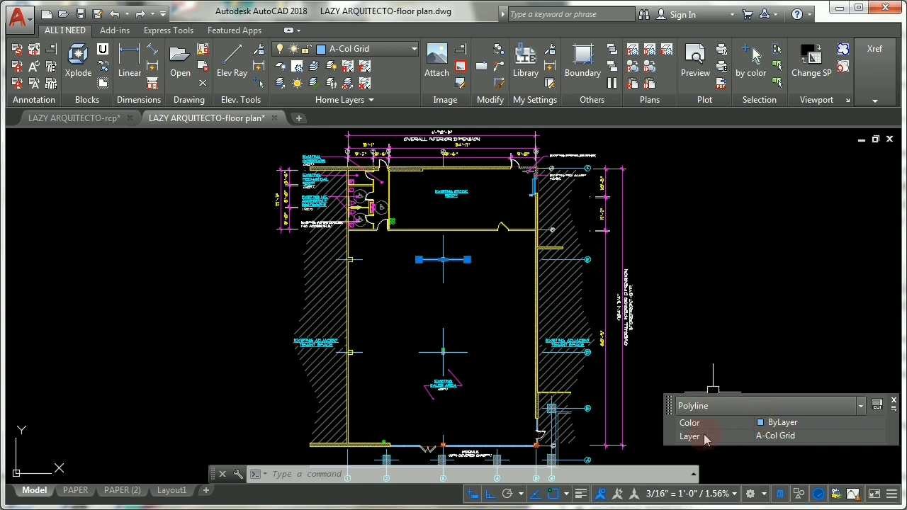
Step: Remove Layer, Linetype and Linetype scale from the Line quick properties in Customize User Interface
{"action": "key", "text": "Escape"}
{"action": "key", "text": "Escape"}
{"action": "key", "text": "Escape"}
{"action": "left_click", "coordinate": [480, 229]}
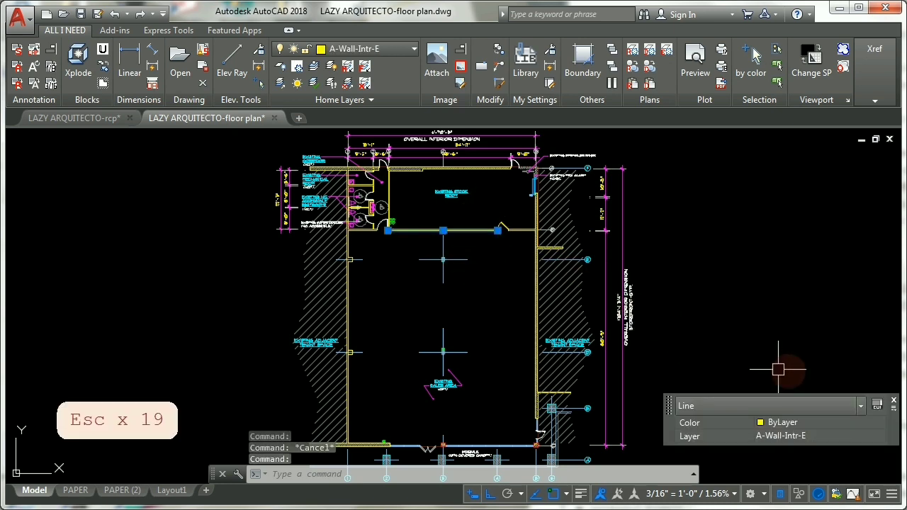
{"action": "left_click_drag", "start_coordinate": [659, 422], "coordinate": [340, 275]}
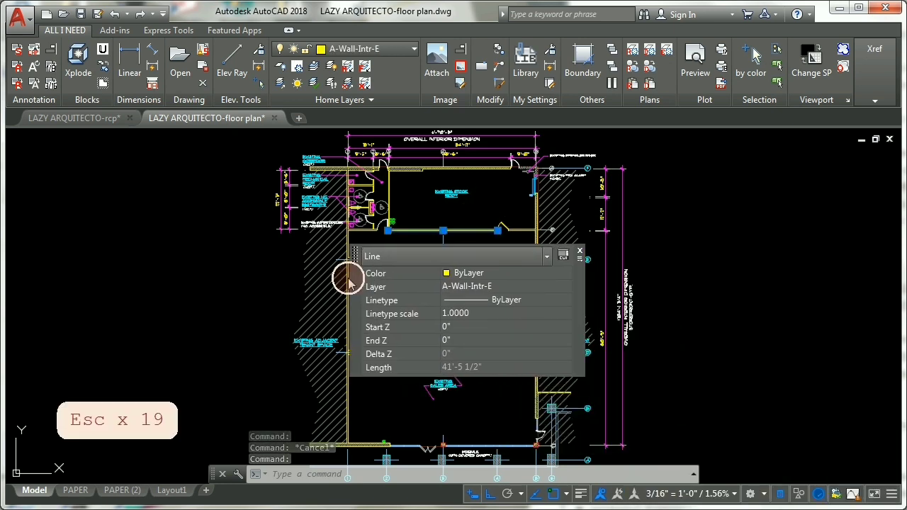
{"action": "left_click", "coordinate": [563, 257]}
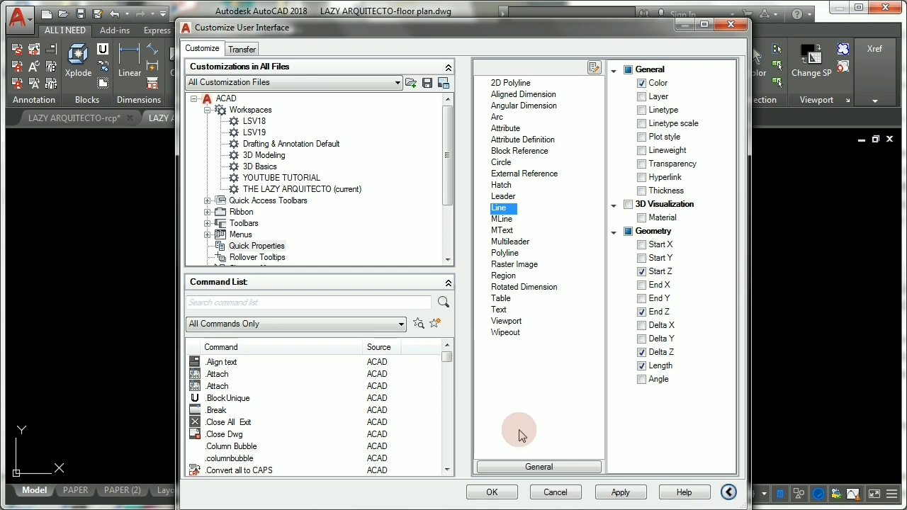
{"action": "left_click", "coordinate": [512, 492]}
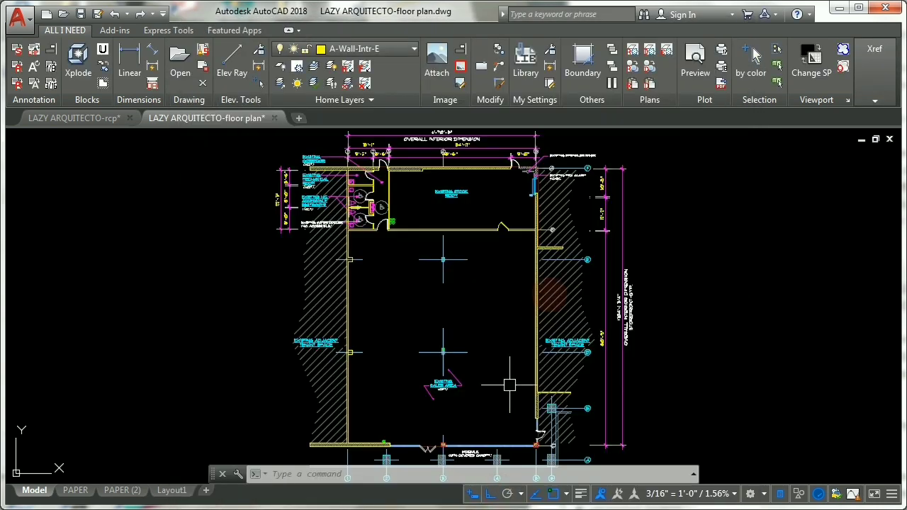
{"action": "key", "text": "Escape"}
{"action": "key", "text": "Escape"}
{"action": "key", "text": "Escape"}
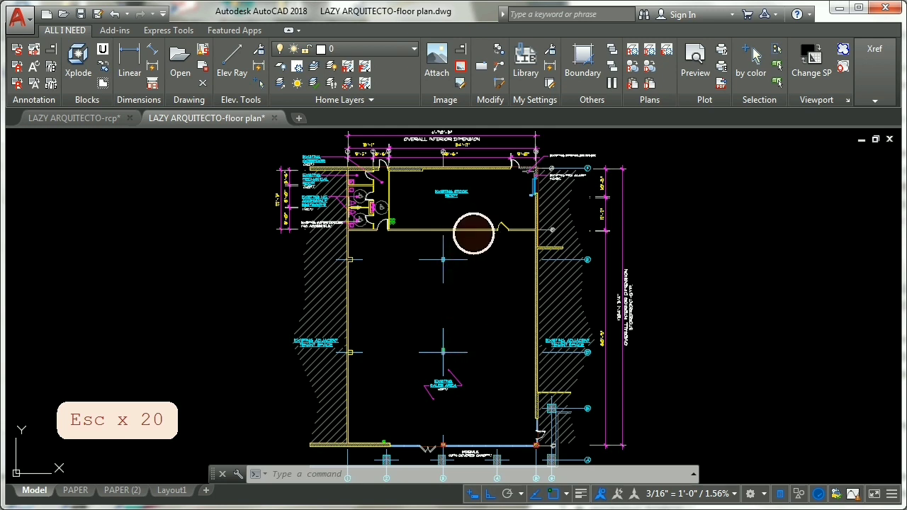
{"action": "left_click", "coordinate": [473, 231]}
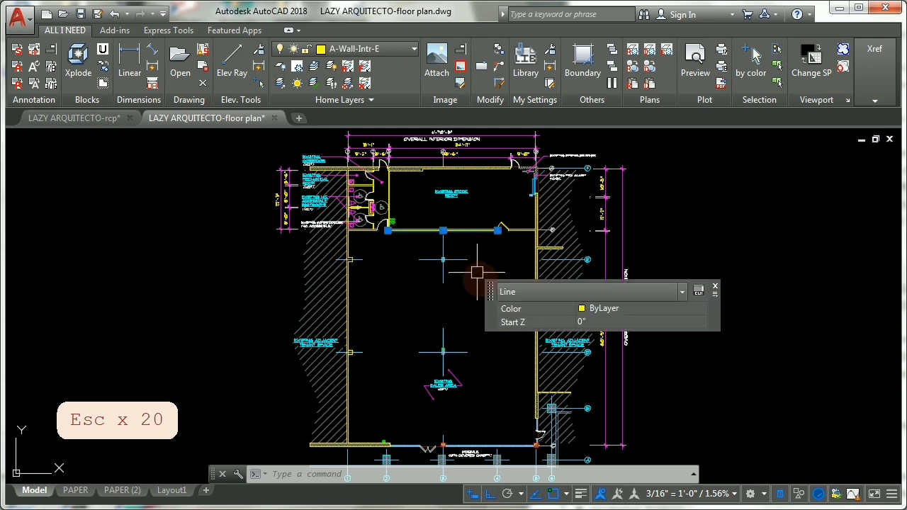
{"action": "mouse_move", "coordinate": [603, 319]}
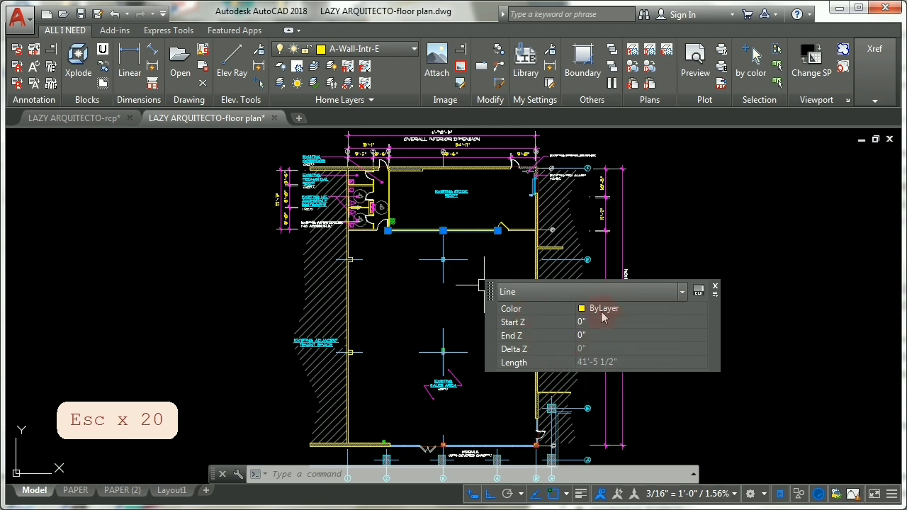
{"action": "key", "text": "Escape"}
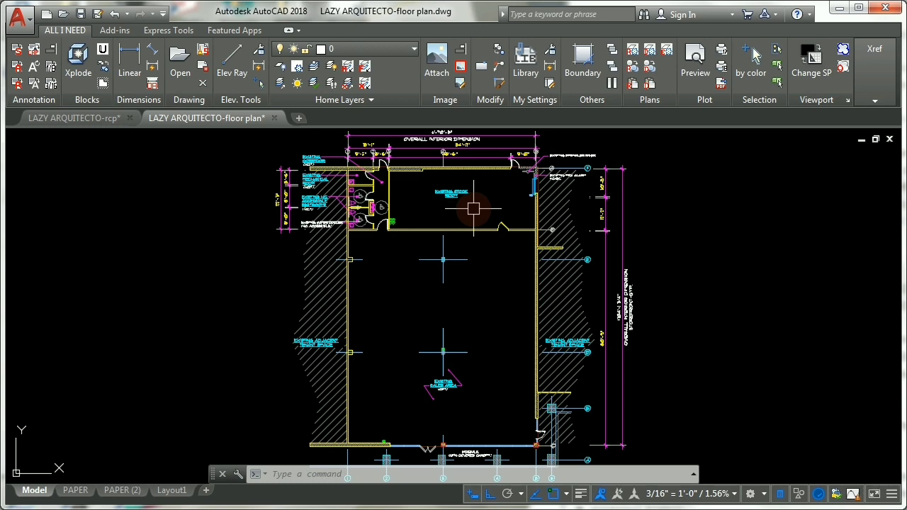
Step: Select the top overall dimension and all nine similar dimensions
{"action": "key", "text": "Escape"}
{"action": "left_click", "coordinate": [487, 158]}
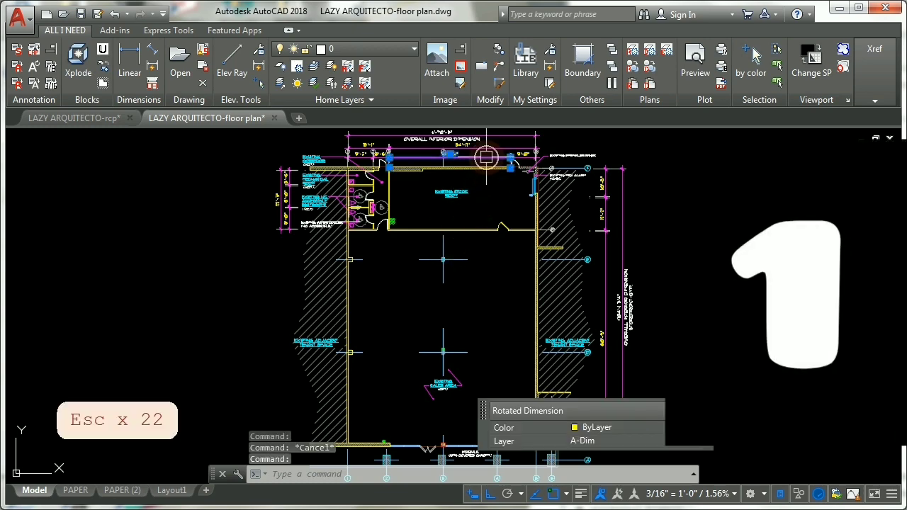
{"action": "right_click", "coordinate": [480, 189]}
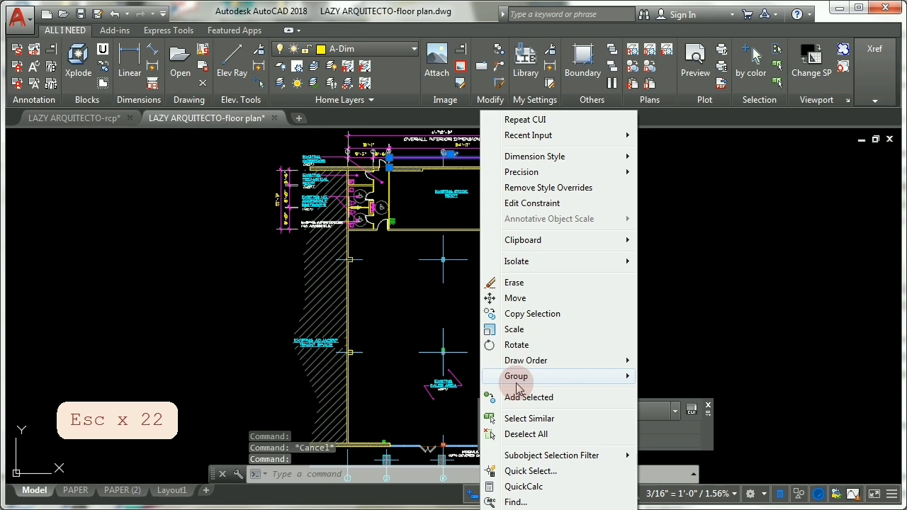
{"action": "left_click", "coordinate": [521, 419]}
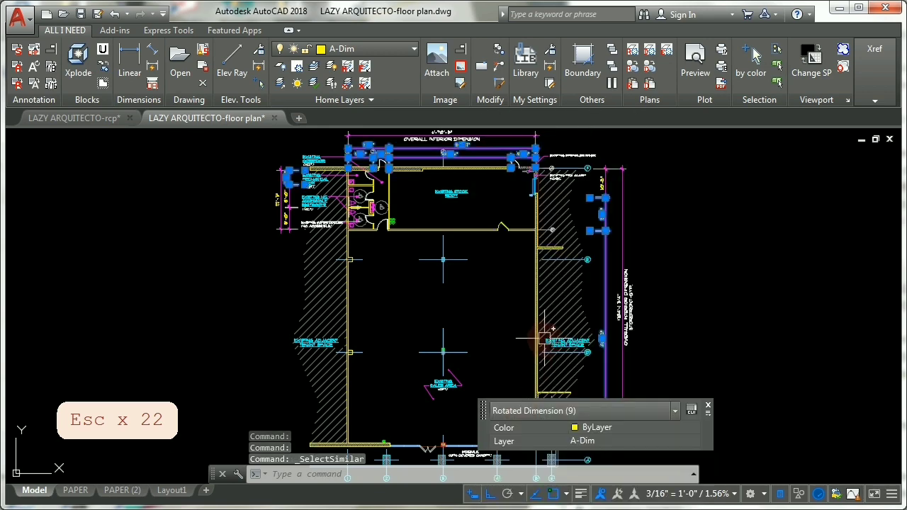
{"action": "mouse_move", "coordinate": [539, 453]}
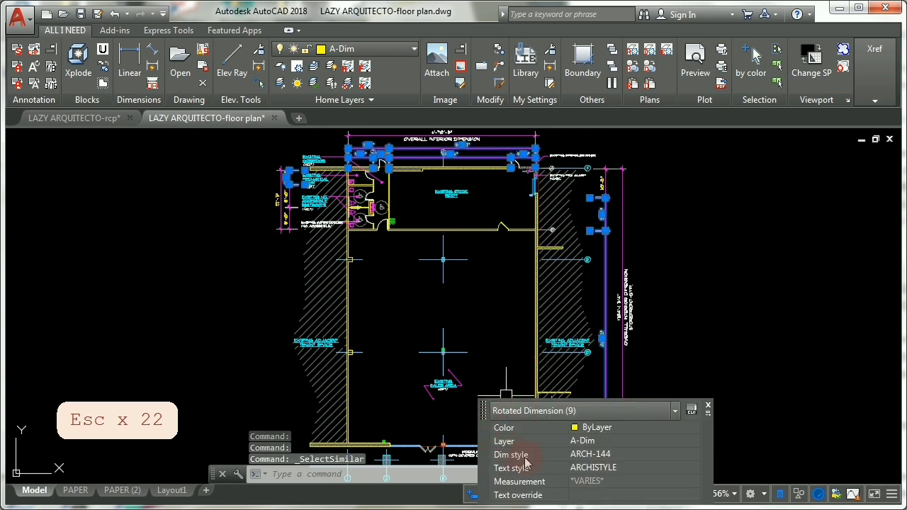
Step: Review the Dim style list, leave it on ARCH-144, and switch to the ceiling plan drawing
{"action": "left_click", "coordinate": [614, 455]}
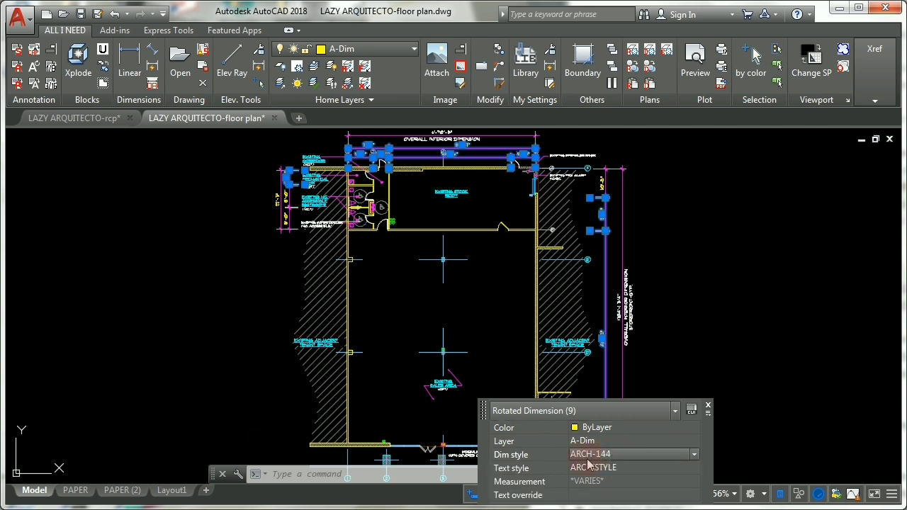
{"action": "left_click", "coordinate": [612, 458]}
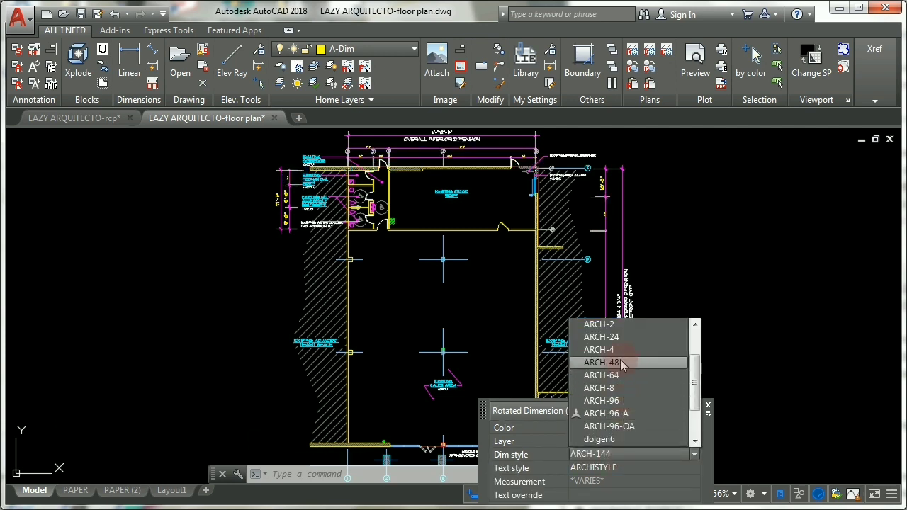
{"action": "scroll", "coordinate": [620, 397], "scroll_direction": "up", "scroll_amount": 1}
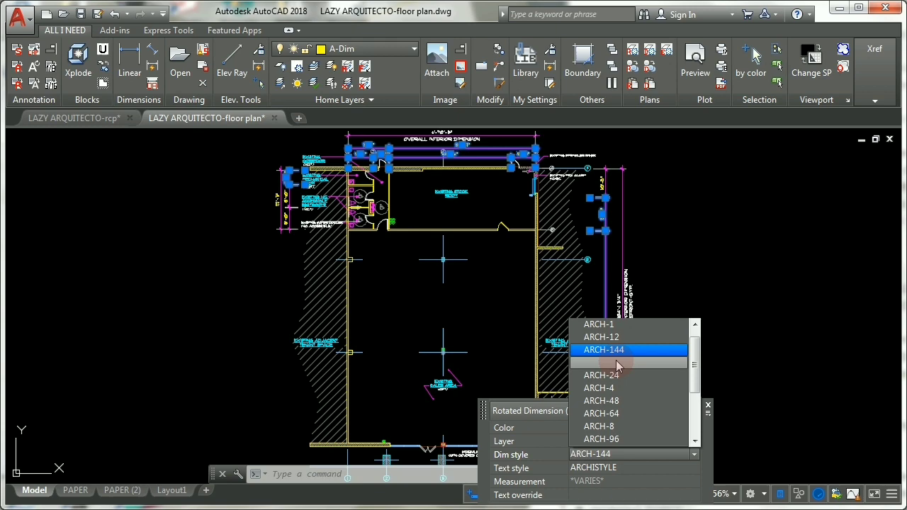
{"action": "key", "text": "Escape"}
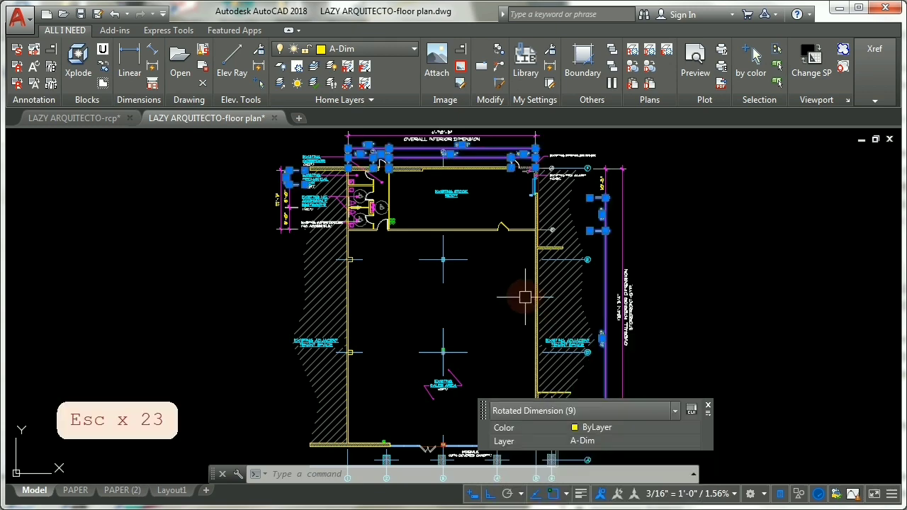
{"action": "key", "text": "ctrl+Tab"}
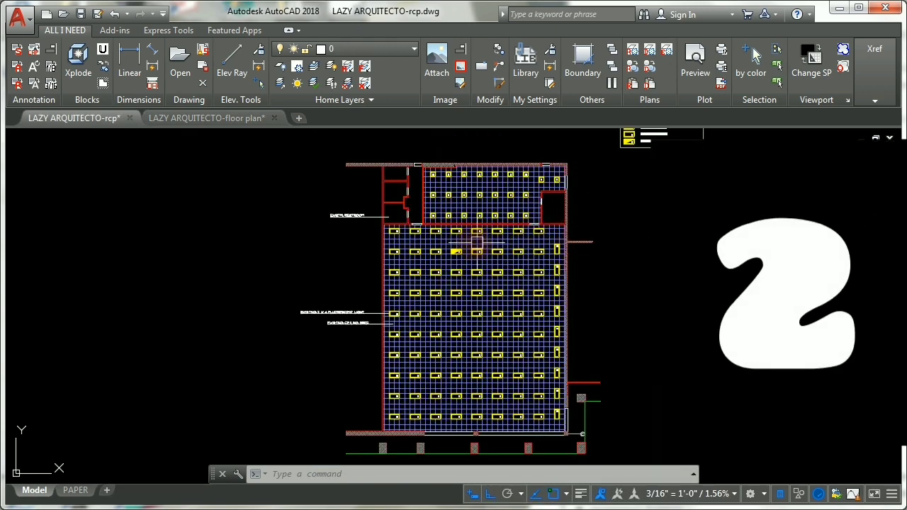
Step: Select all similar light fixtures to count 116 recessed fluorescent blocks, then return to the floor plan
{"action": "scroll", "coordinate": [429, 237], "scroll_direction": "up", "scroll_amount": 3}
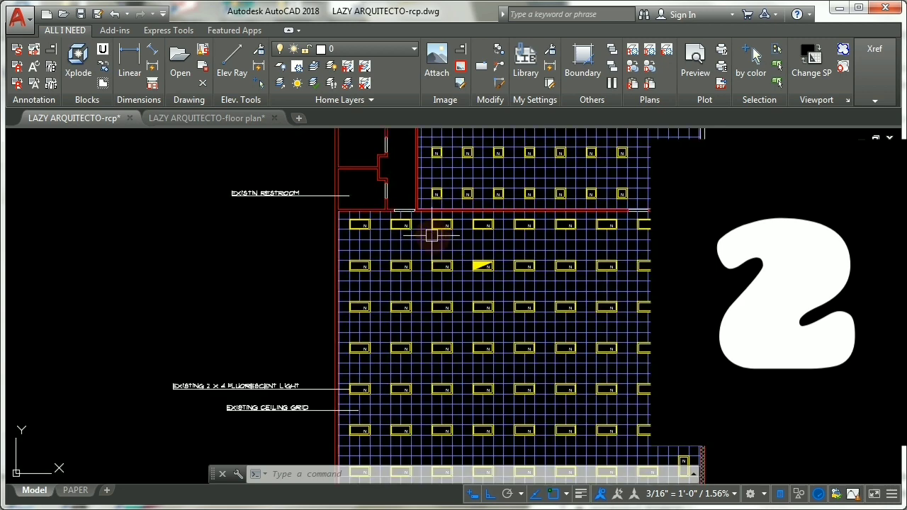
{"action": "left_click", "coordinate": [440, 223]}
{"action": "left_click", "coordinate": [315, 239]}
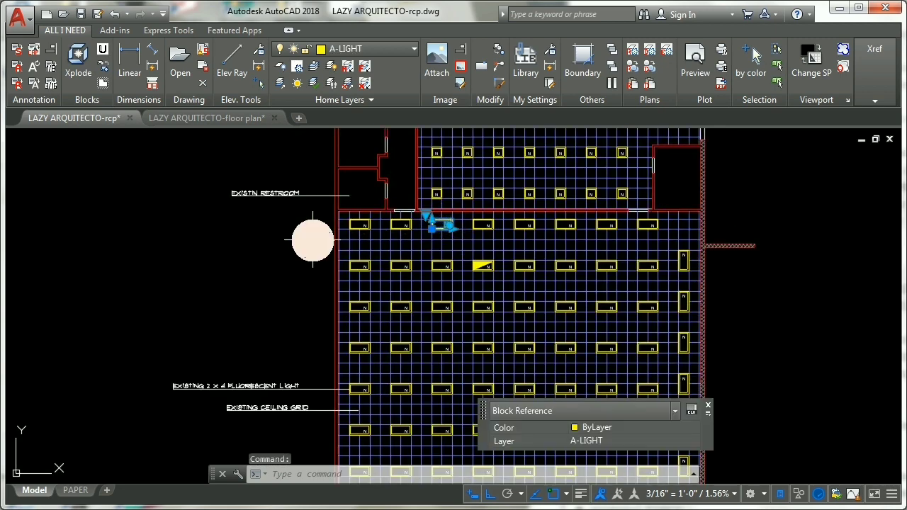
{"action": "right_click", "coordinate": [375, 351]}
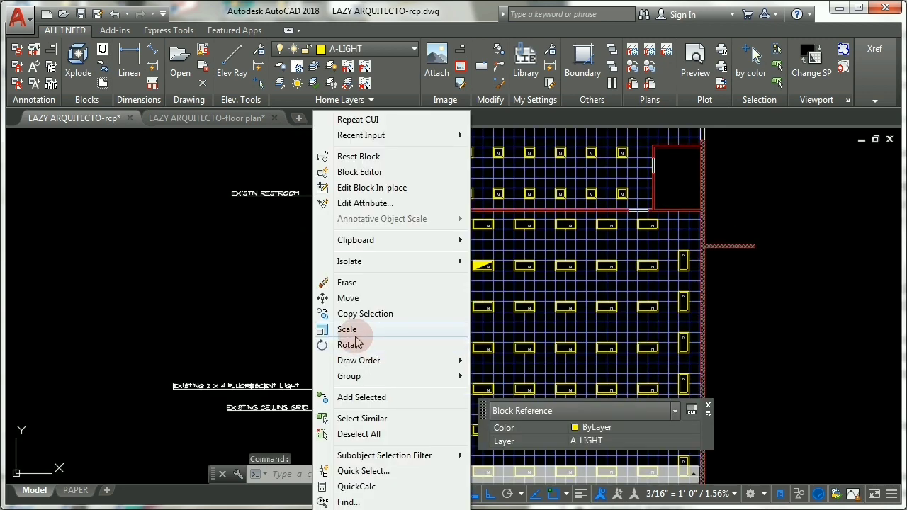
{"action": "left_click", "coordinate": [370, 419]}
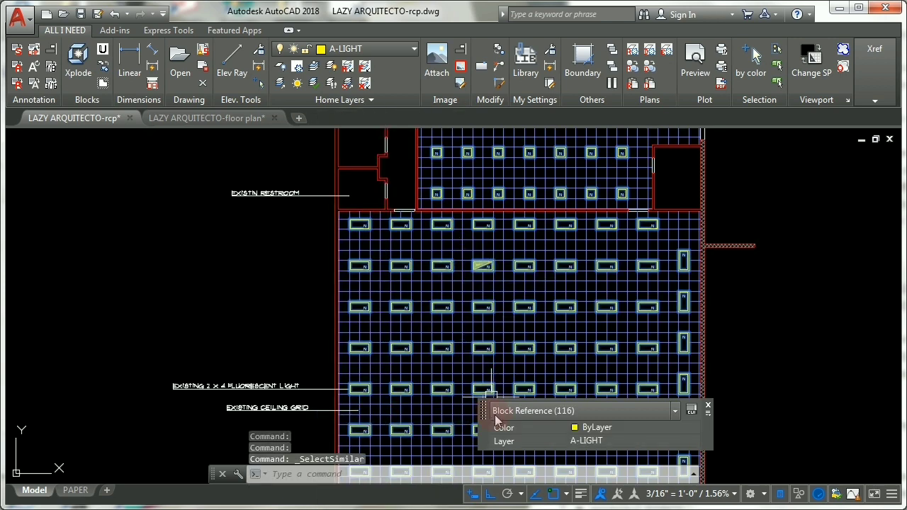
{"action": "mouse_move", "coordinate": [560, 414]}
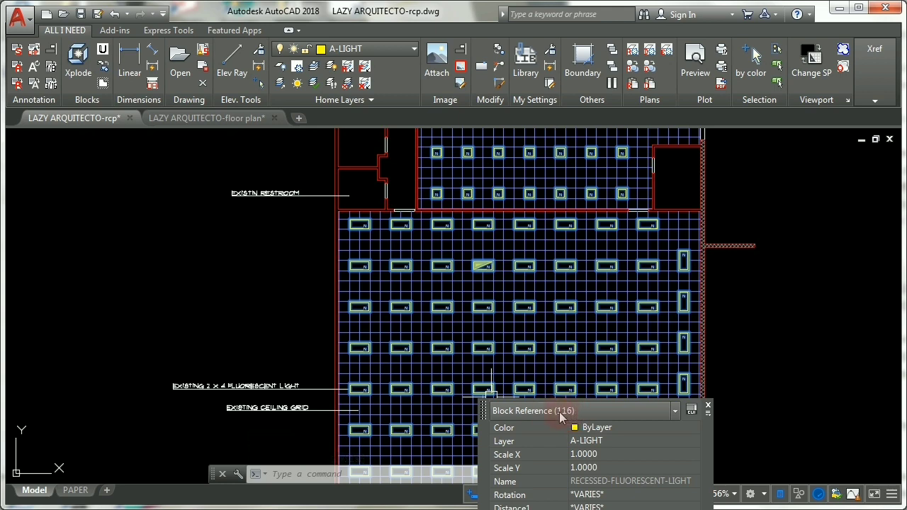
{"action": "key", "text": "Escape"}
{"action": "key", "text": "Escape"}
{"action": "key", "text": "Escape"}
{"action": "key", "text": "Escape"}
{"action": "key", "text": "ctrl+Tab"}
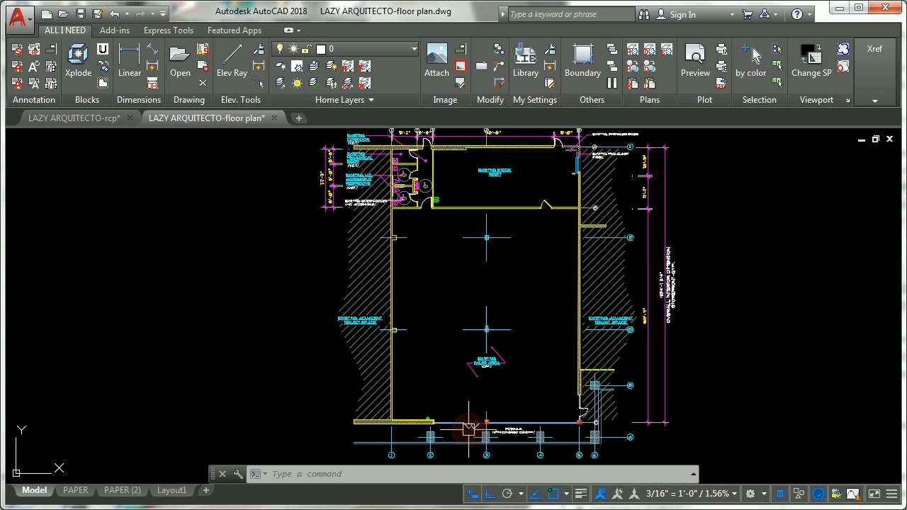
{"action": "scroll", "coordinate": [469, 429], "scroll_direction": "up", "scroll_amount": 4}
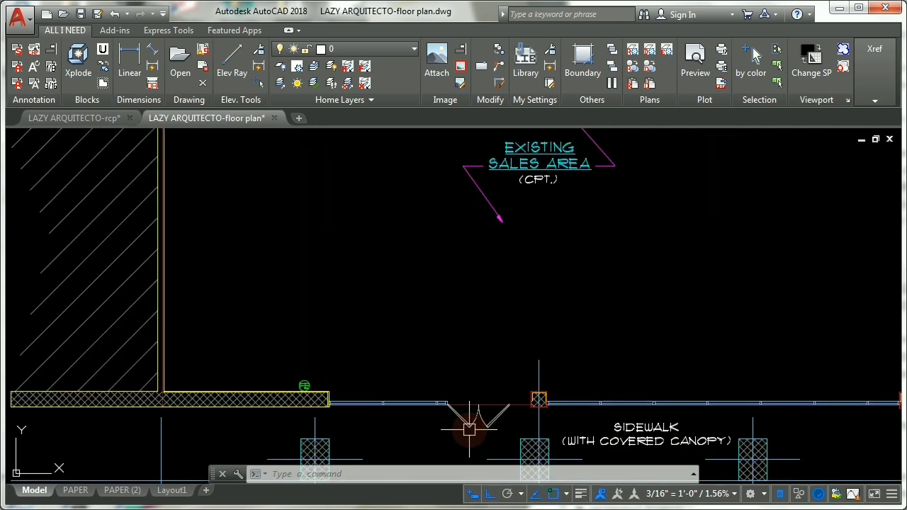
{"action": "left_click", "coordinate": [490, 400]}
{"action": "scroll", "coordinate": [461, 385], "scroll_direction": "down", "scroll_amount": 5}
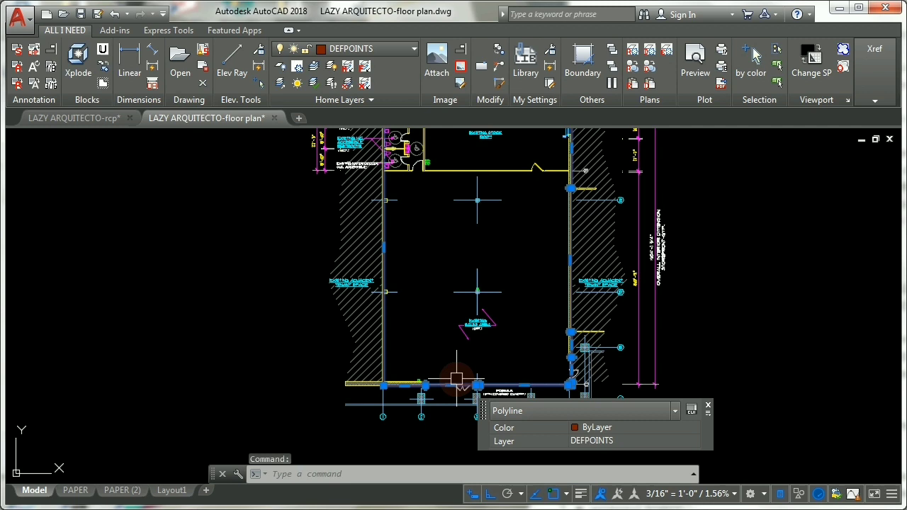
{"action": "middle_click_drag", "start_coordinate": [495, 256], "coordinate": [458, 323]}
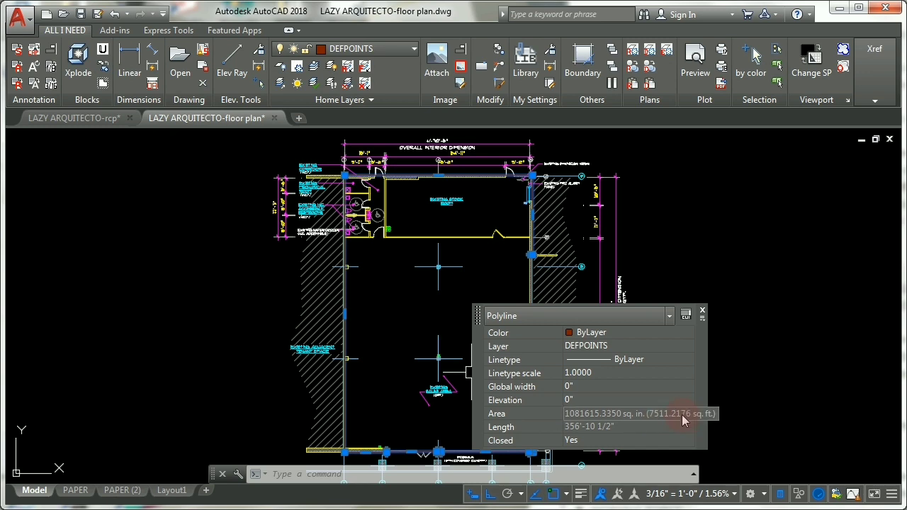
{"action": "key", "text": "Escape"}
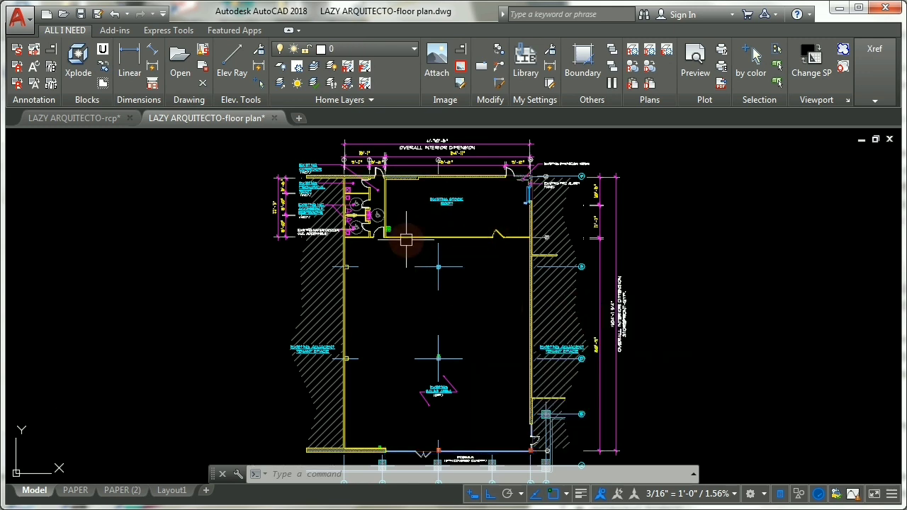
Step: From a selected wall line, open quick-properties customization and view the Polyline properties list
{"action": "left_click", "coordinate": [406, 237]}
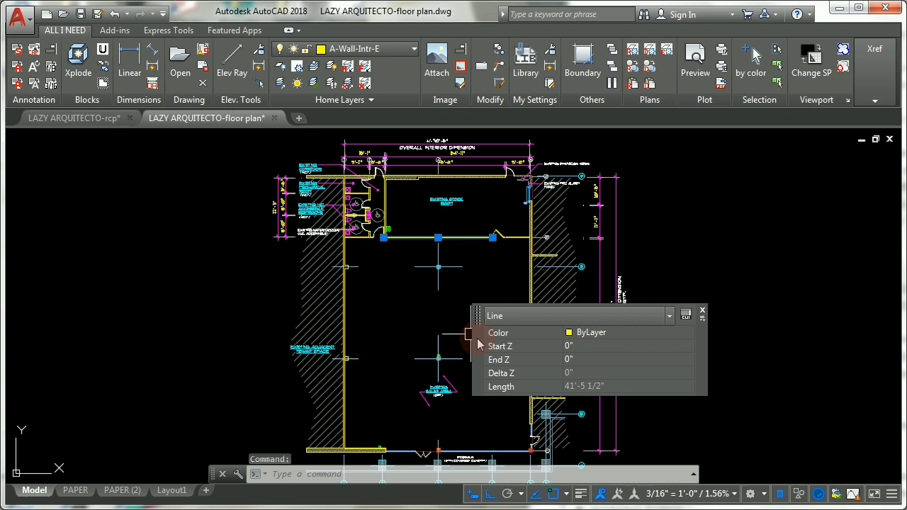
{"action": "left_click", "coordinate": [685, 316]}
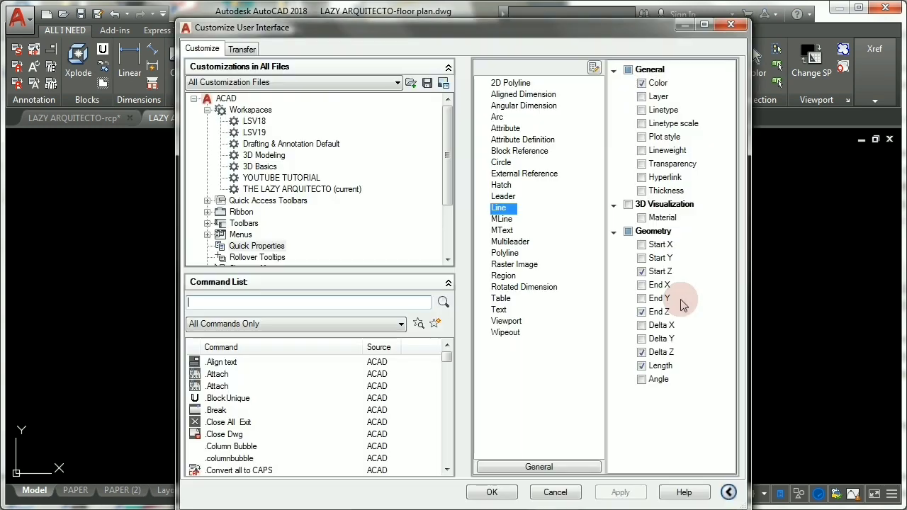
{"action": "left_click", "coordinate": [500, 253]}
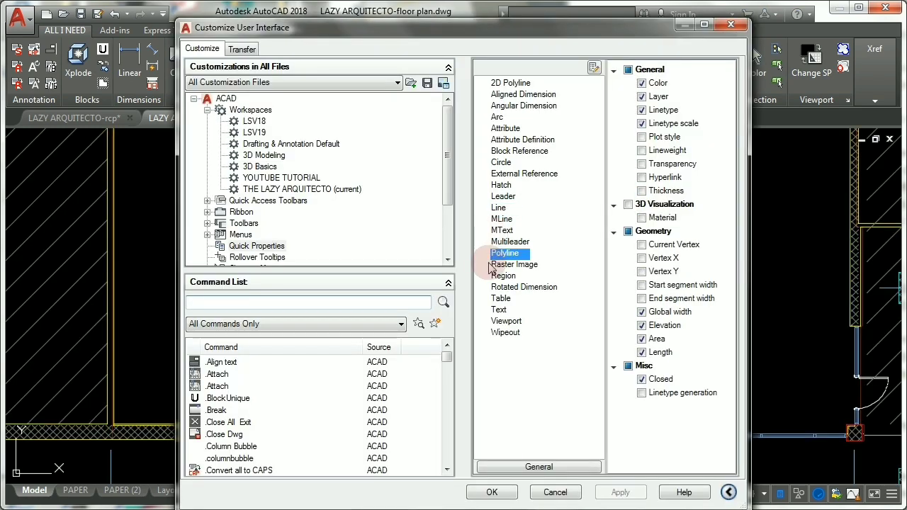